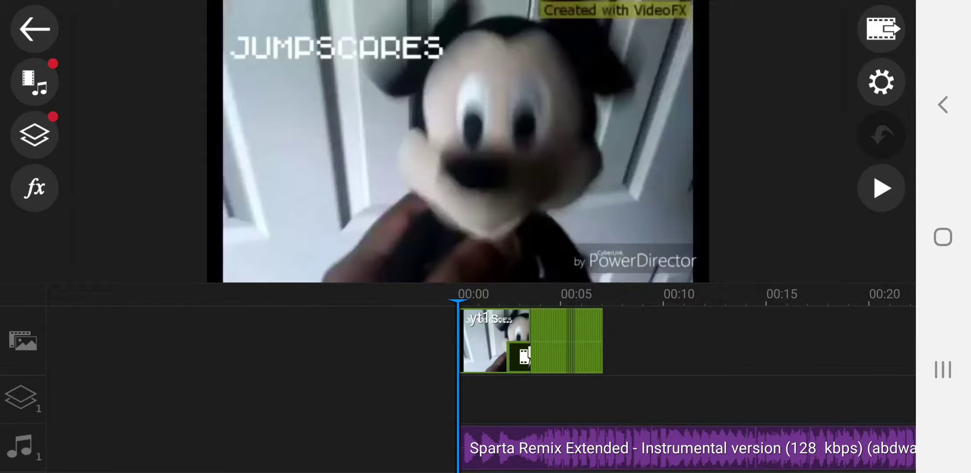
scroll(607, 342, "up", 5)
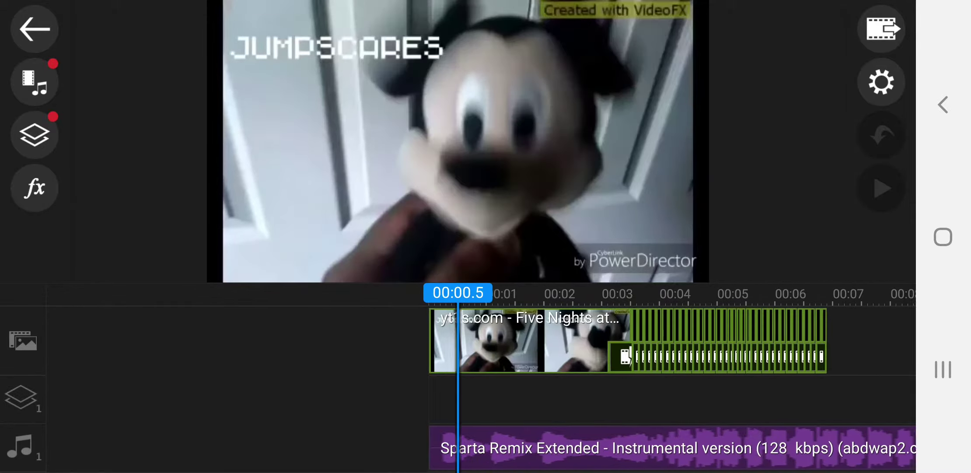
Rewind the timeline to 00:00 and play the chopped jumpscare edit
left_click_drag(531, 342, 608, 342)
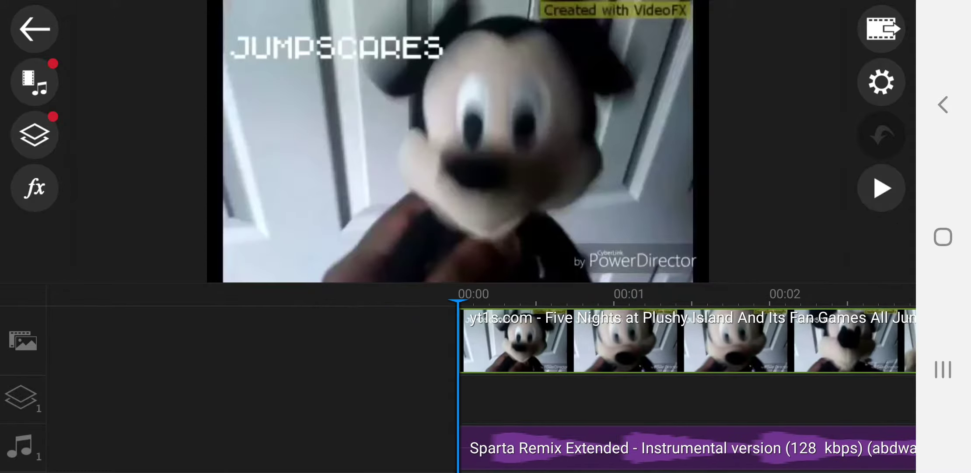
left_click(882, 189)
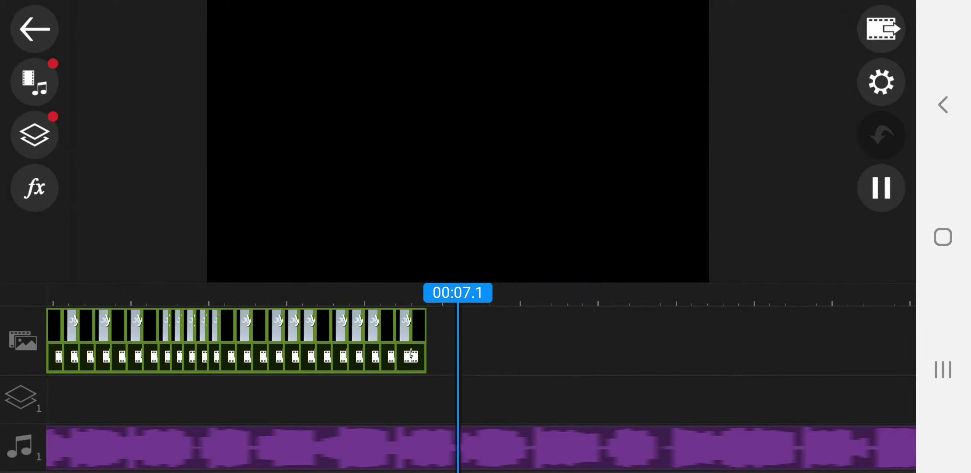
Duplicate the long jumpscare clip and place the playhead inside the new copy
left_click_drag(304, 342, 531, 342)
left_click(531, 342)
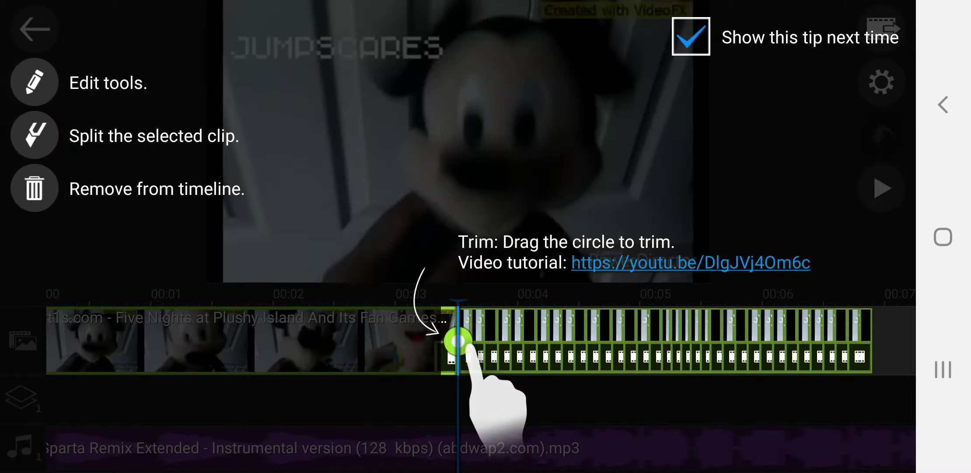
left_click(486, 151)
left_click(34, 81)
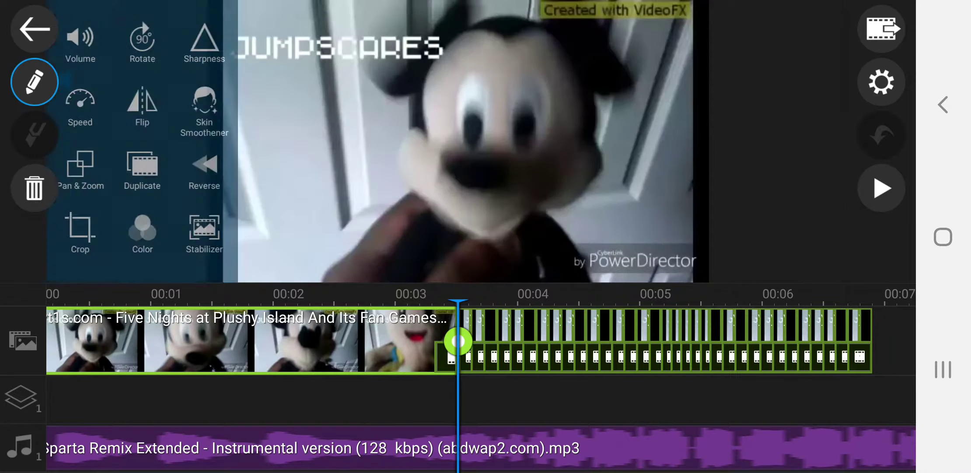
left_click(227, 447)
left_click_drag(683, 341, 303, 342)
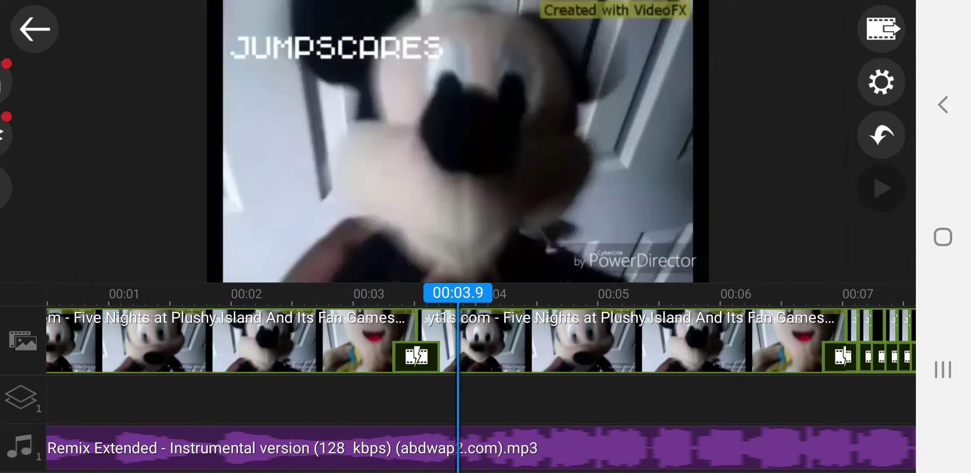
left_click_drag(759, 342, 152, 341)
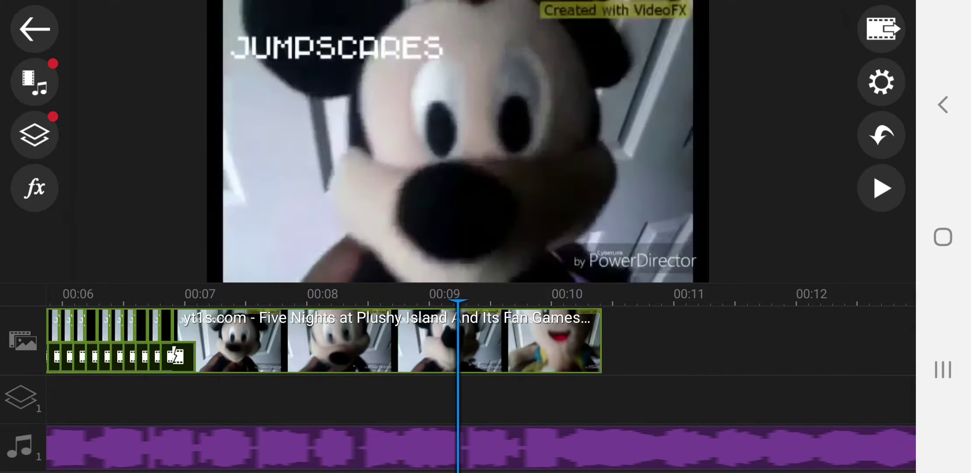
left_click_drag(531, 342, 494, 341)
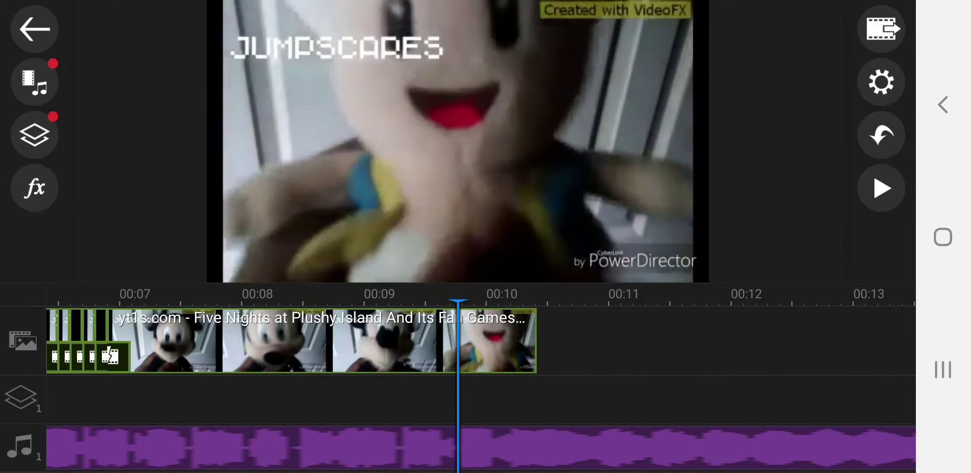
Split the long copy and delete the extra parts, cutting it at 00:07.0
left_click(304, 342)
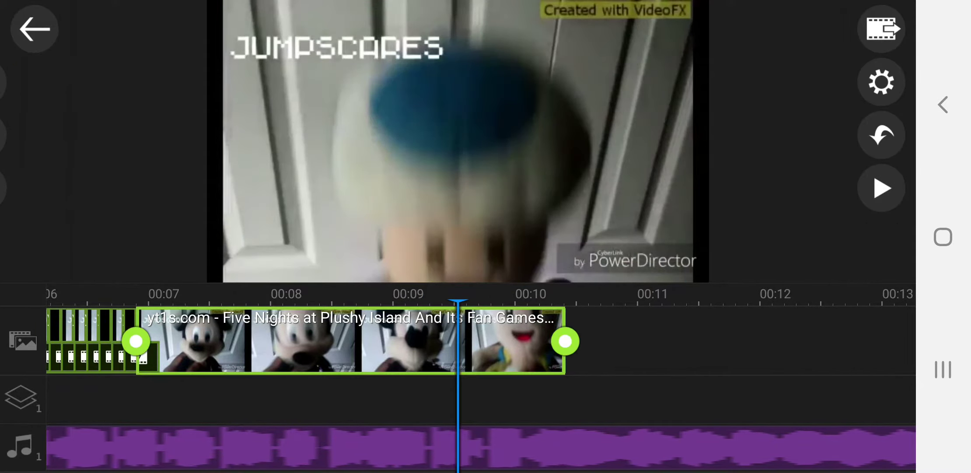
left_click(35, 134)
left_click(30, 188)
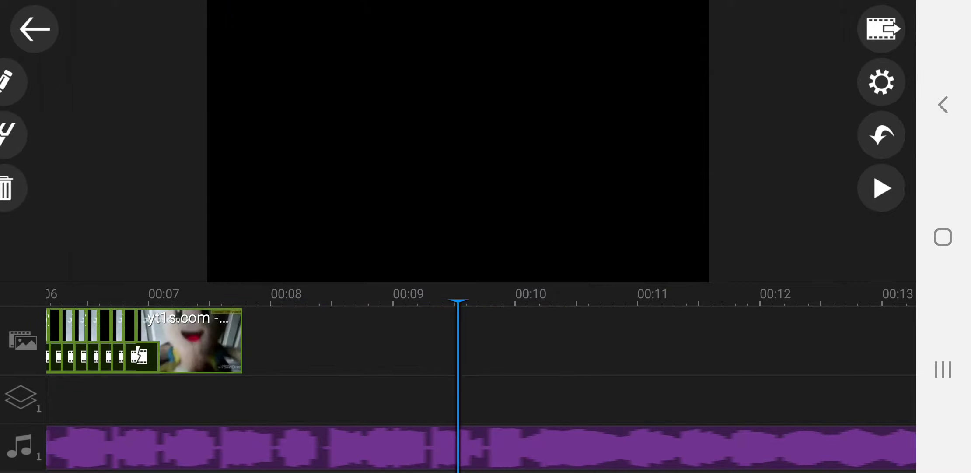
left_click_drag(228, 342, 379, 342)
left_click(608, 341)
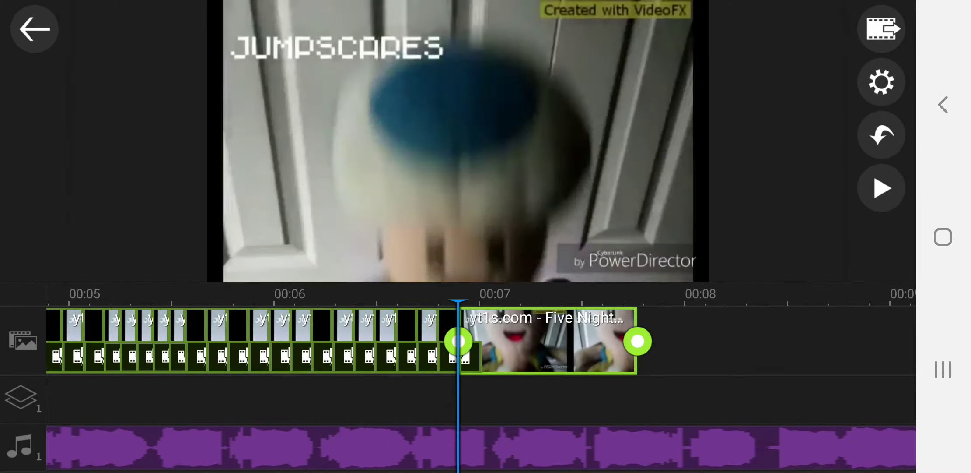
left_click_drag(614, 342, 478, 342)
left_click(35, 135)
left_click(34, 188)
Duplicate the last tiny jumpscare piece twice after the chopped sequence
left_click_drag(304, 342, 486, 341)
left_click(633, 341)
left_click_drag(623, 341, 455, 342)
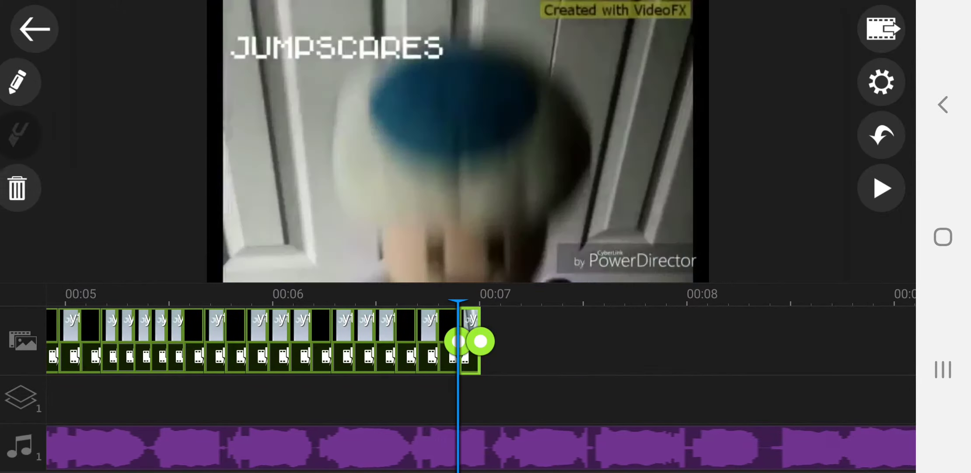
left_click(35, 82)
left_click(35, 82)
left_click(35, 134)
left_click(35, 82)
left_click(119, 140)
left_click(683, 341)
left_click_drag(531, 342, 486, 342)
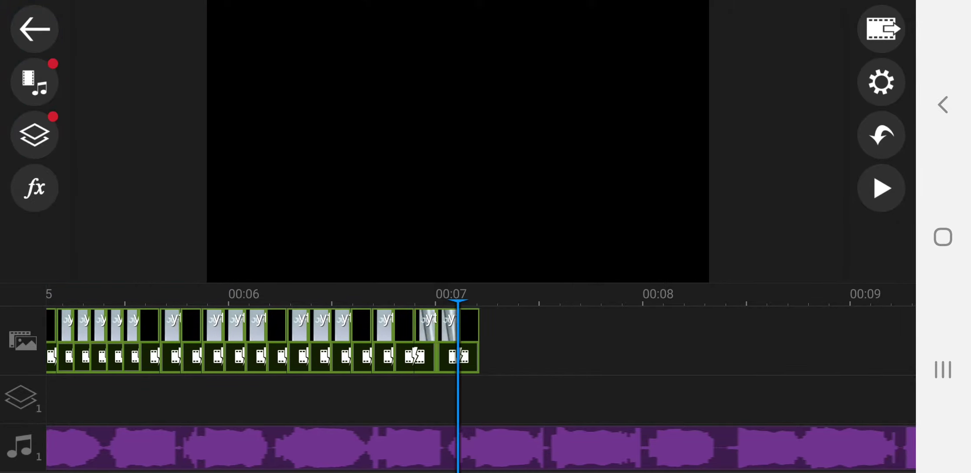
Add one copy of the last tiny jumpscare piece and select it
left_click(455, 342)
left_click(35, 83)
left_click(119, 140)
left_click(683, 342)
left_click(504, 342)
left_click_drag(532, 342, 510, 342)
Duplicate the last piece two more times, deselecting after each copy
left_click(467, 341)
left_click(35, 82)
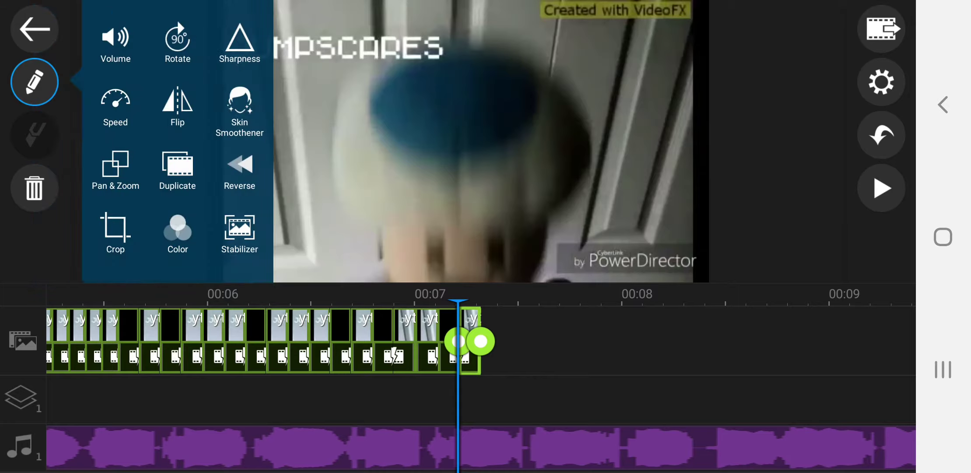
left_click(119, 140)
left_click(683, 342)
left_click(448, 342)
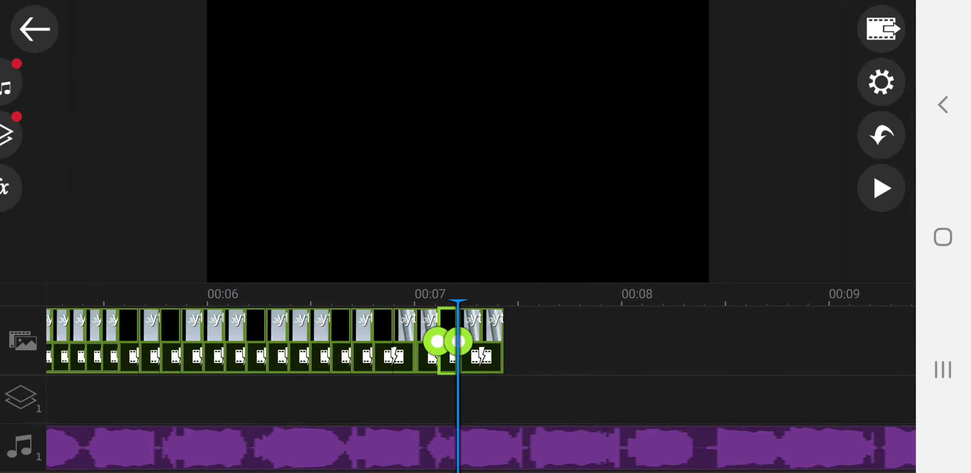
left_click(35, 82)
left_click(119, 141)
left_click(683, 342)
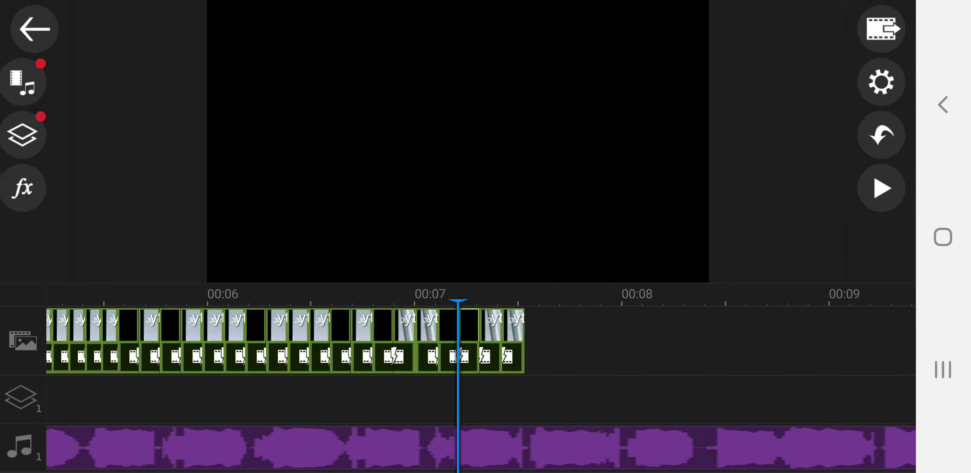
Open the last piece's Speed settings and close them without changes
left_click_drag(531, 341, 463, 342)
left_click(455, 342)
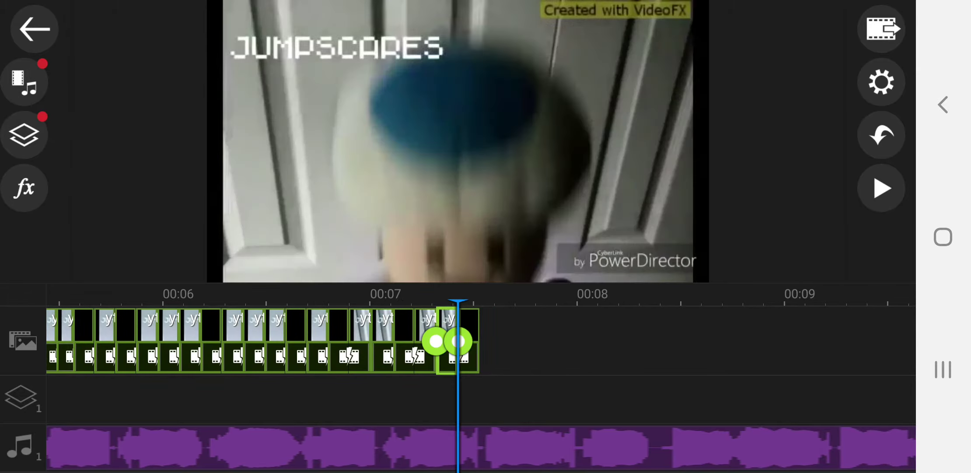
left_click(35, 82)
left_click(113, 107)
left_click(455, 228)
left_click(35, 29)
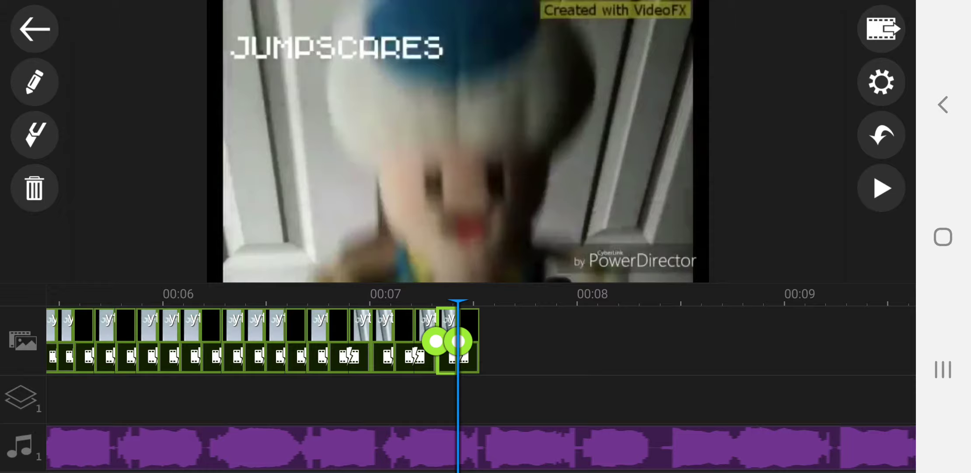
Add another copy of the last tiny piece and select the new last clip
left_click(35, 82)
left_click(178, 174)
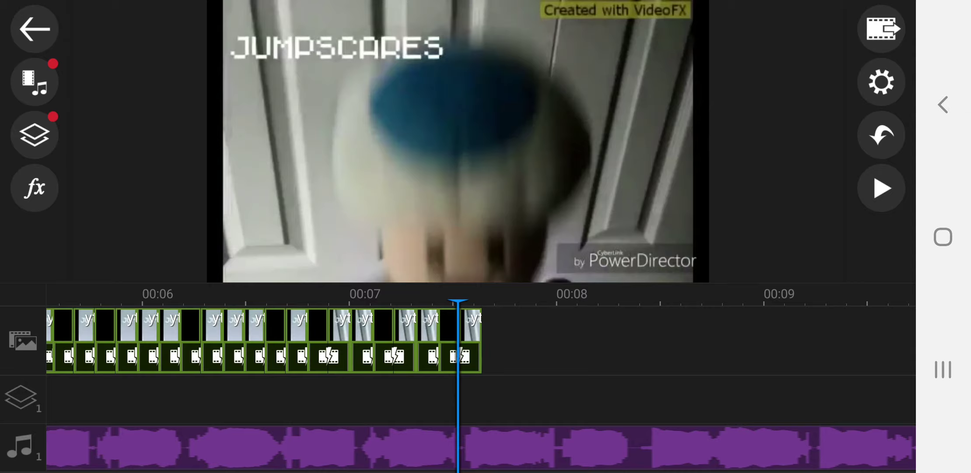
left_click(471, 342)
left_click(34, 82)
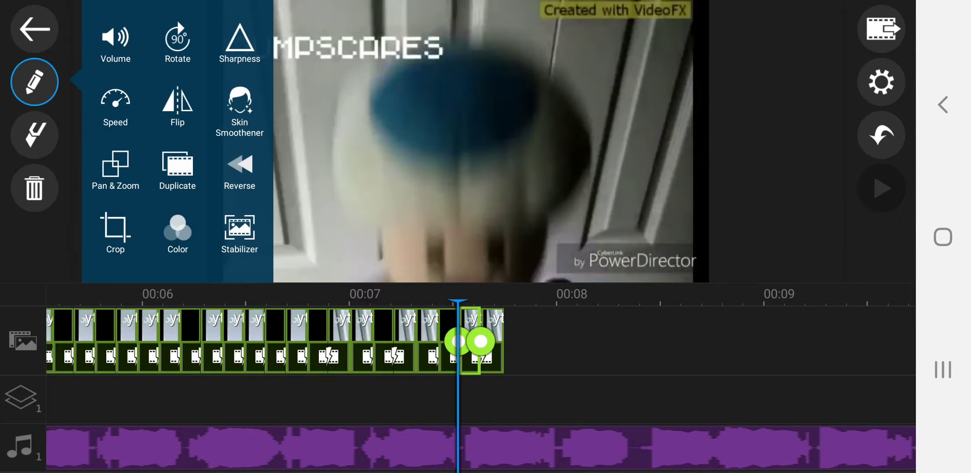